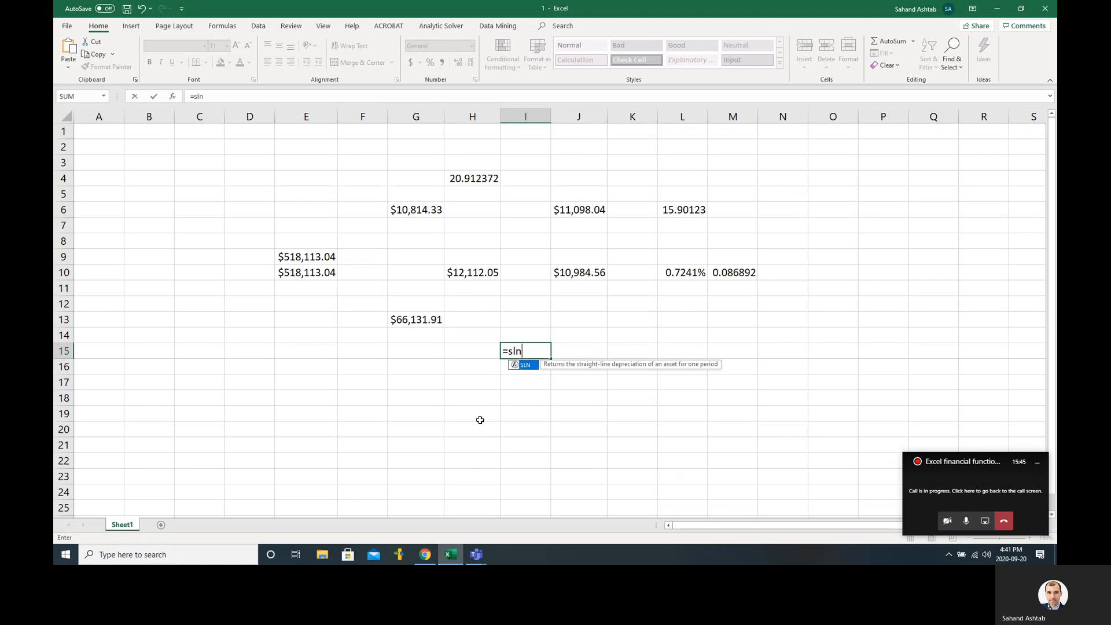
# Consult the depreciation slides in Chrome and complete the SLN formula in I15 with cost 15000, salvage value 3000 and life 5.
pyautogui.click(427, 556)
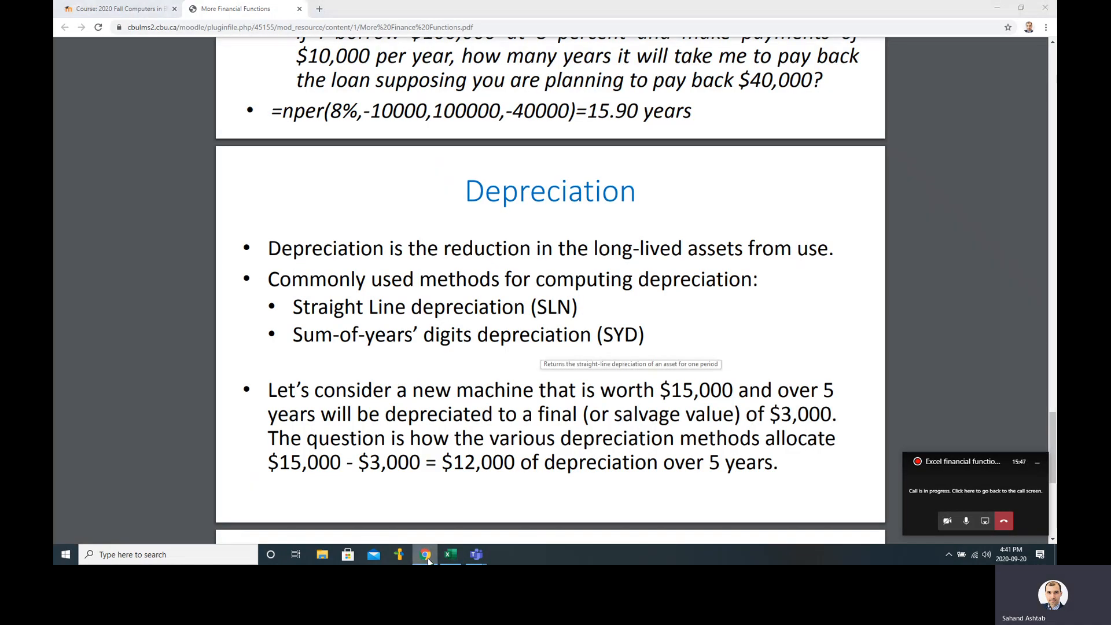
pyautogui.click(450, 555)
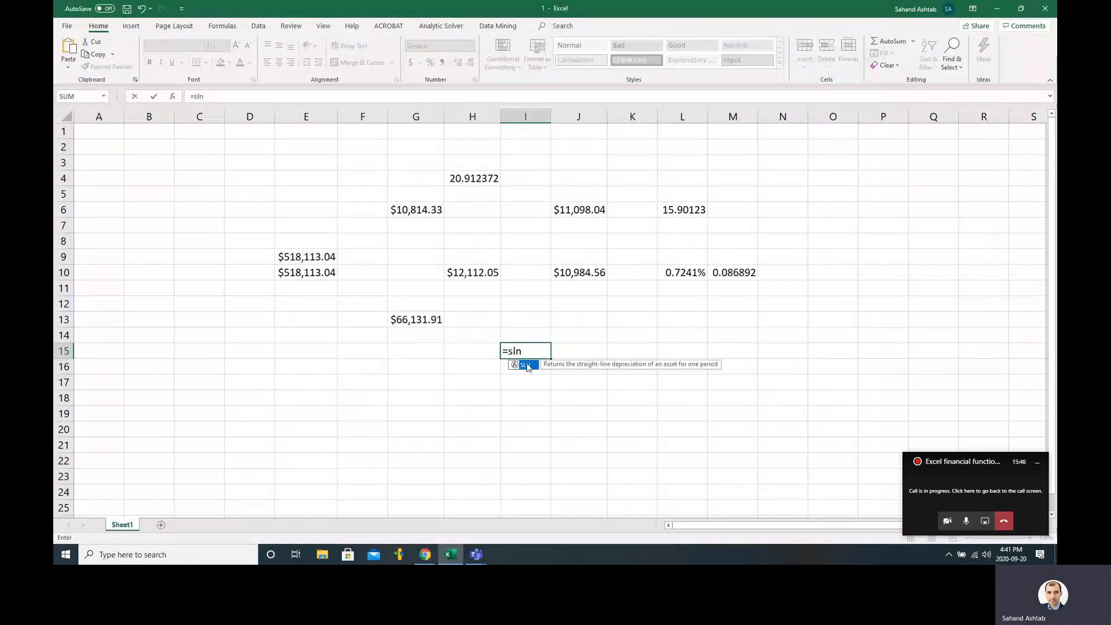
pyautogui.doubleClick(528, 368)
pyautogui.click(427, 556)
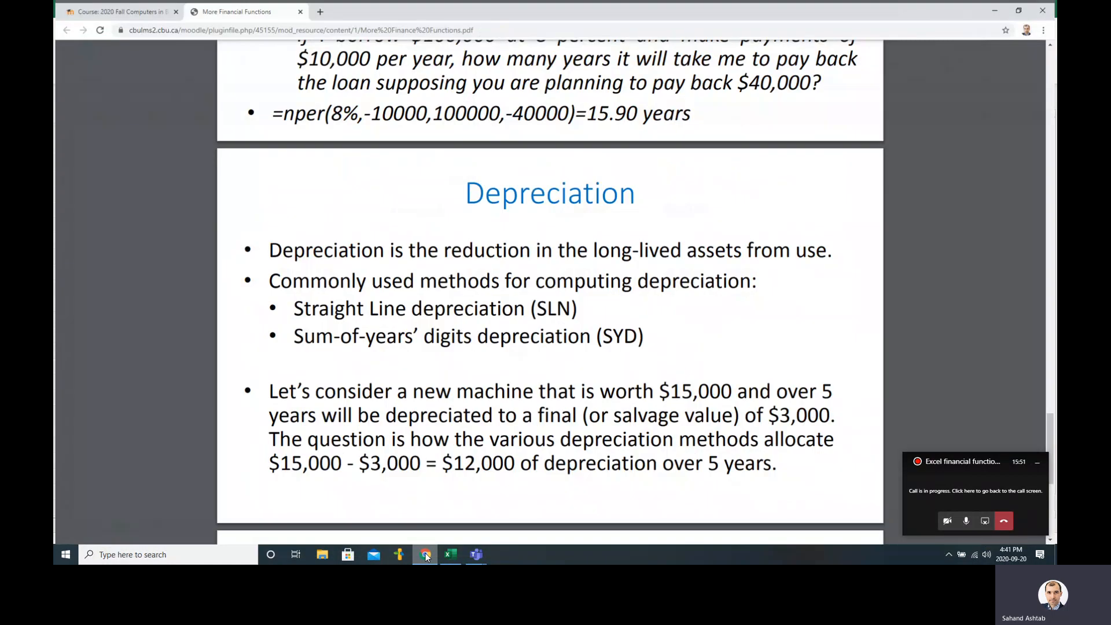
pyautogui.scroll(-3, 474, 375)
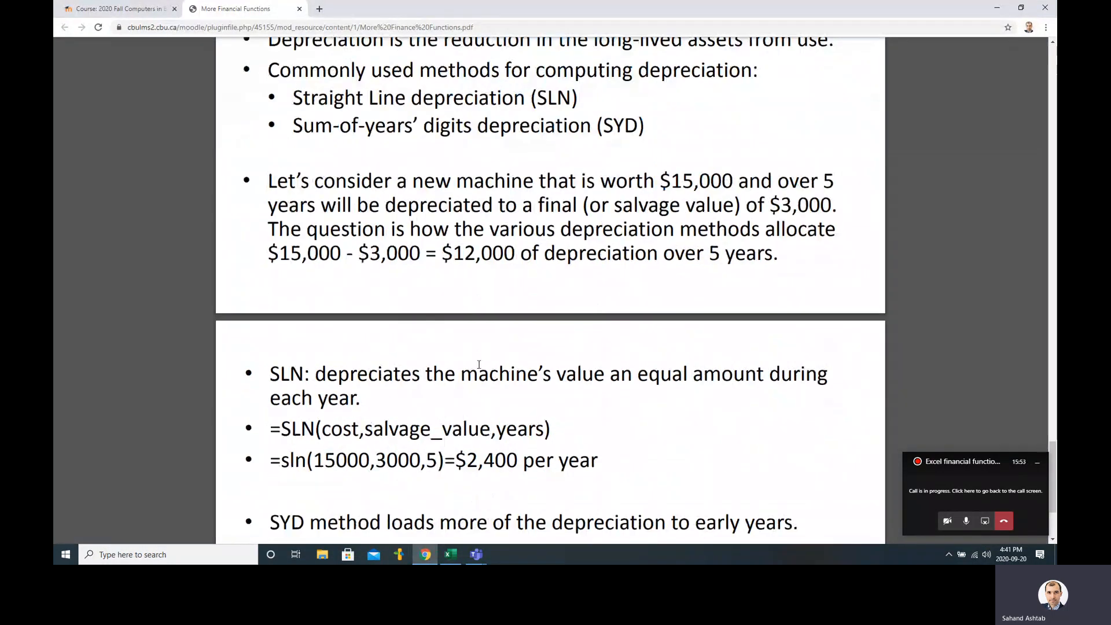
pyautogui.scroll(-1, 479, 365)
pyautogui.click(425, 556)
pyautogui.write('15000')
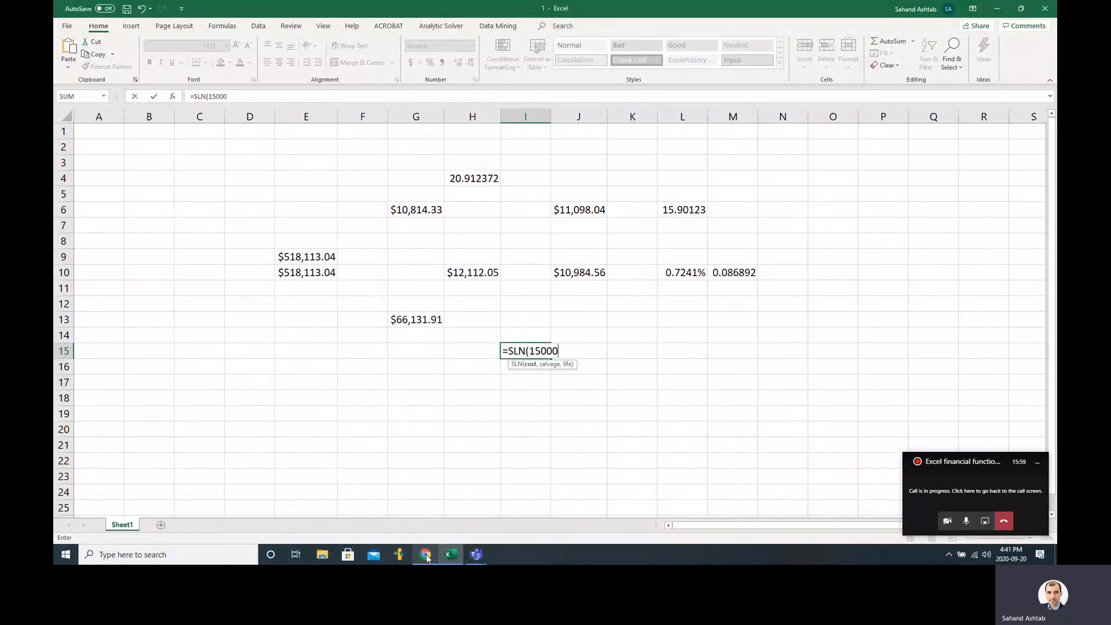
pyautogui.write(',3000,')
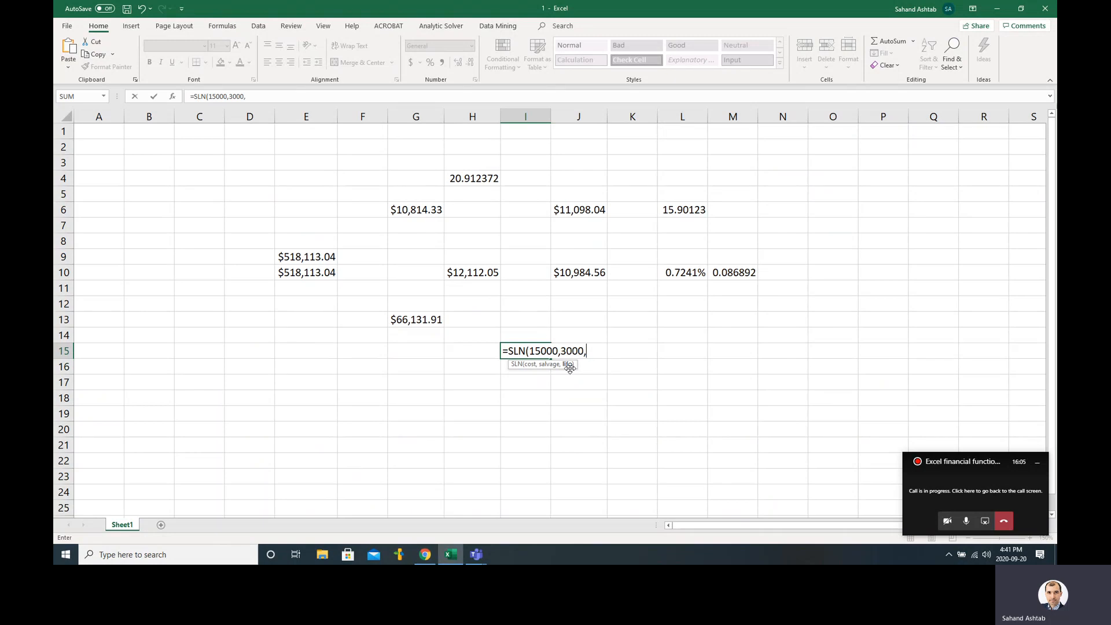
pyautogui.write('5)')
pyautogui.press('Return')
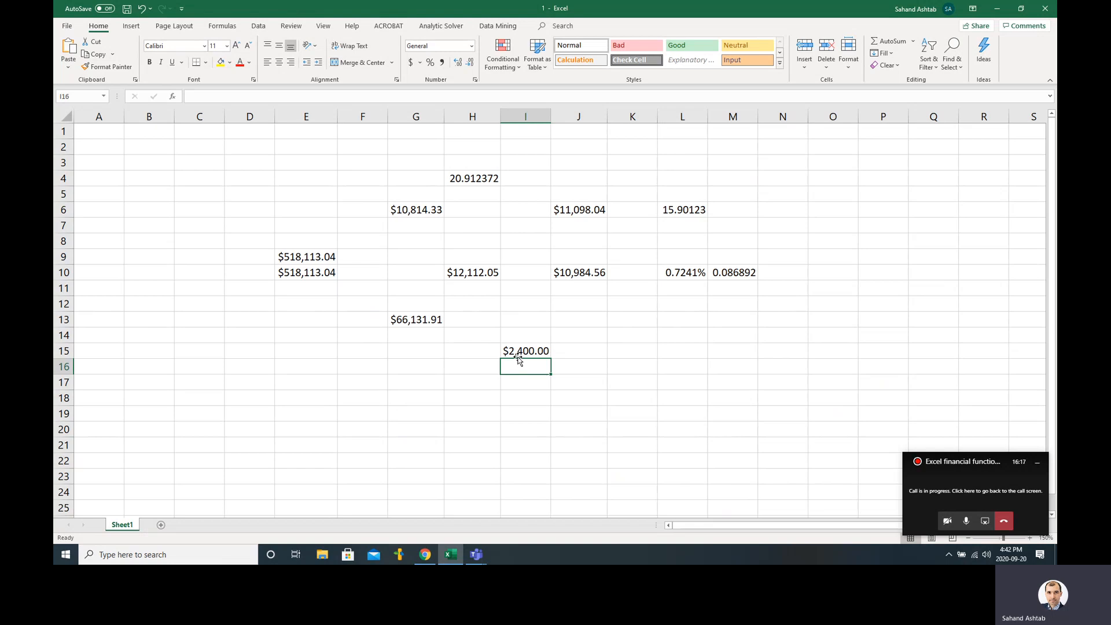
# Review the SYD slide in Chrome and enter =SYD(15000,3000,5,1) in cell E16 of the Excel worksheet.
pyautogui.click(426, 556)
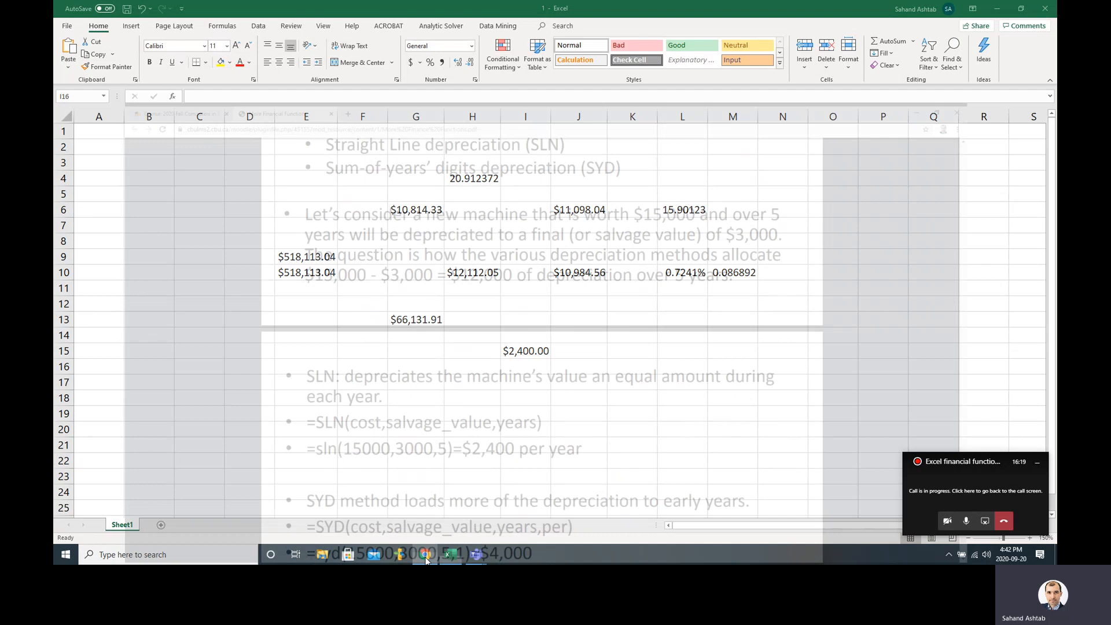
pyautogui.scroll(-2, 468, 451)
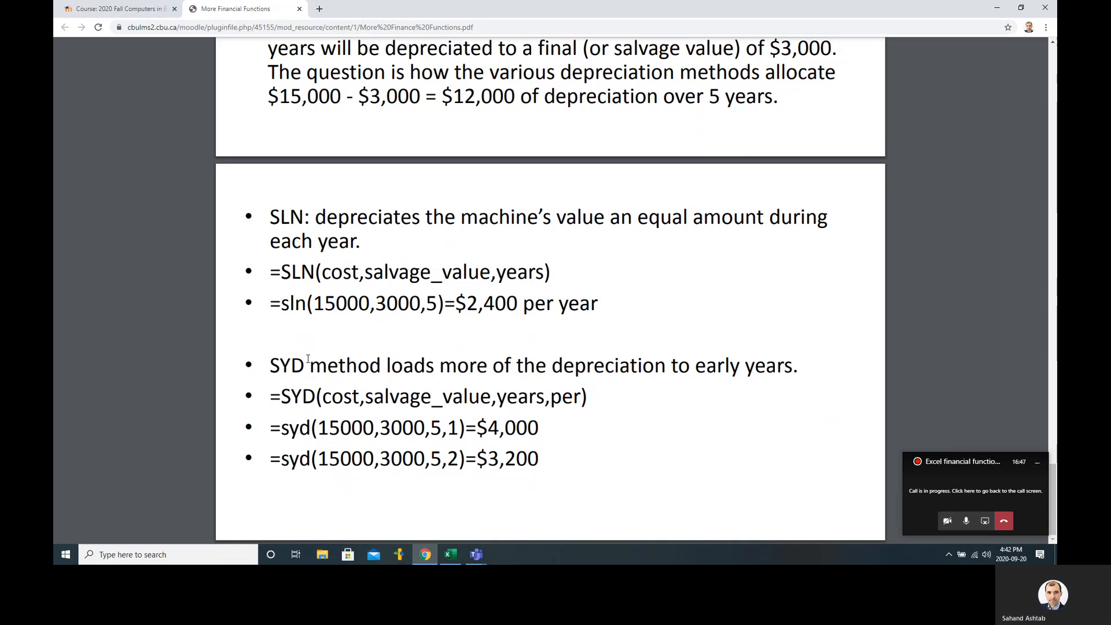
pyautogui.click(451, 554)
pyautogui.click(304, 365)
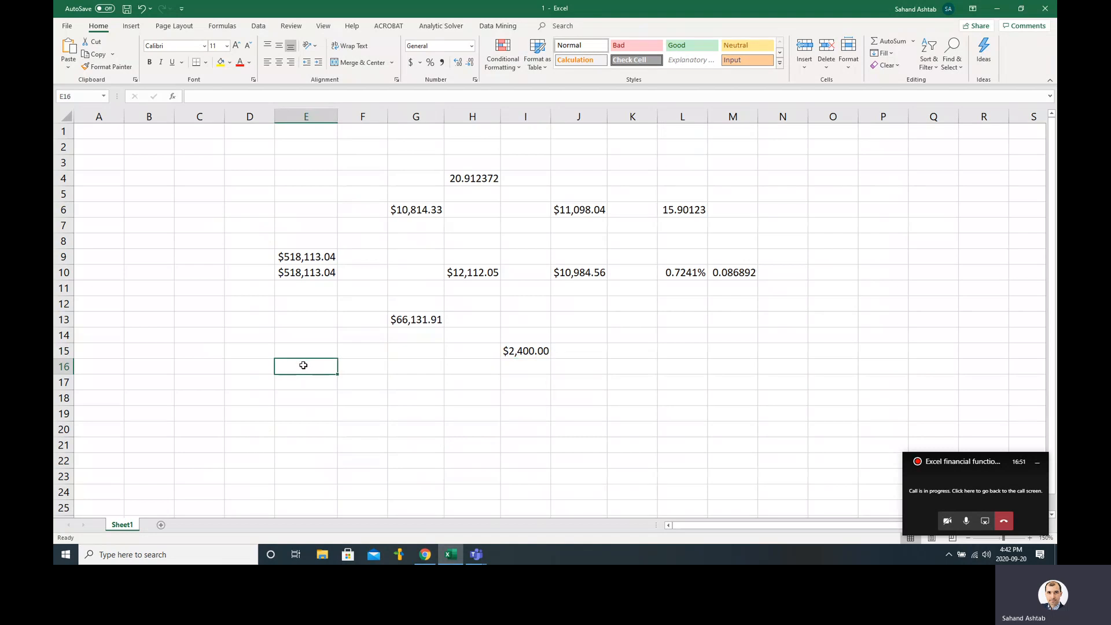
pyautogui.write('=syd')
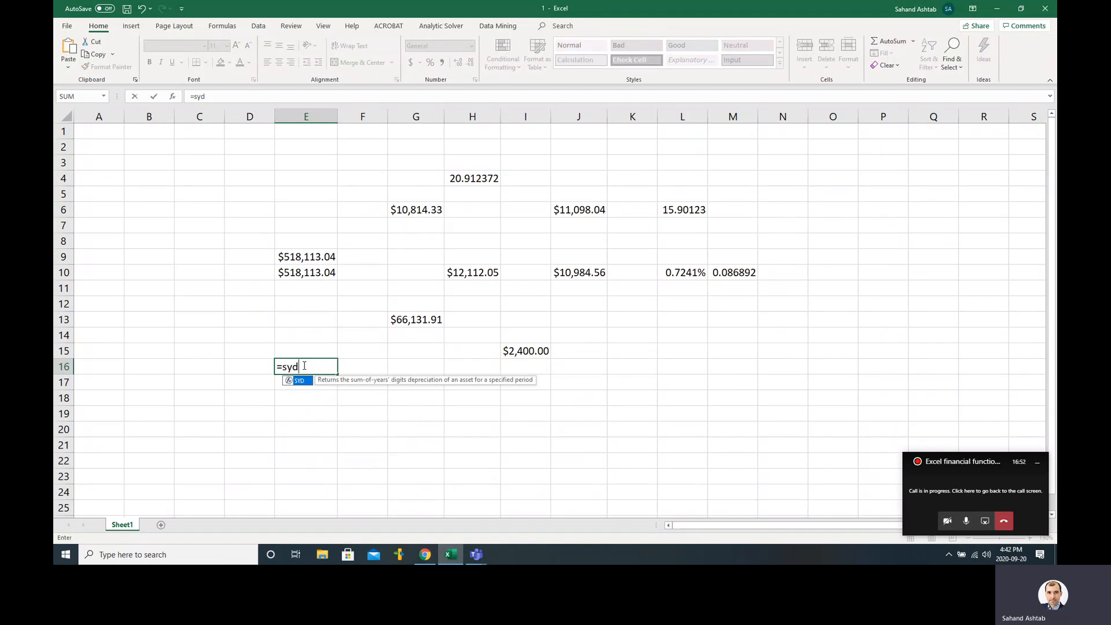
pyautogui.doubleClick(308, 380)
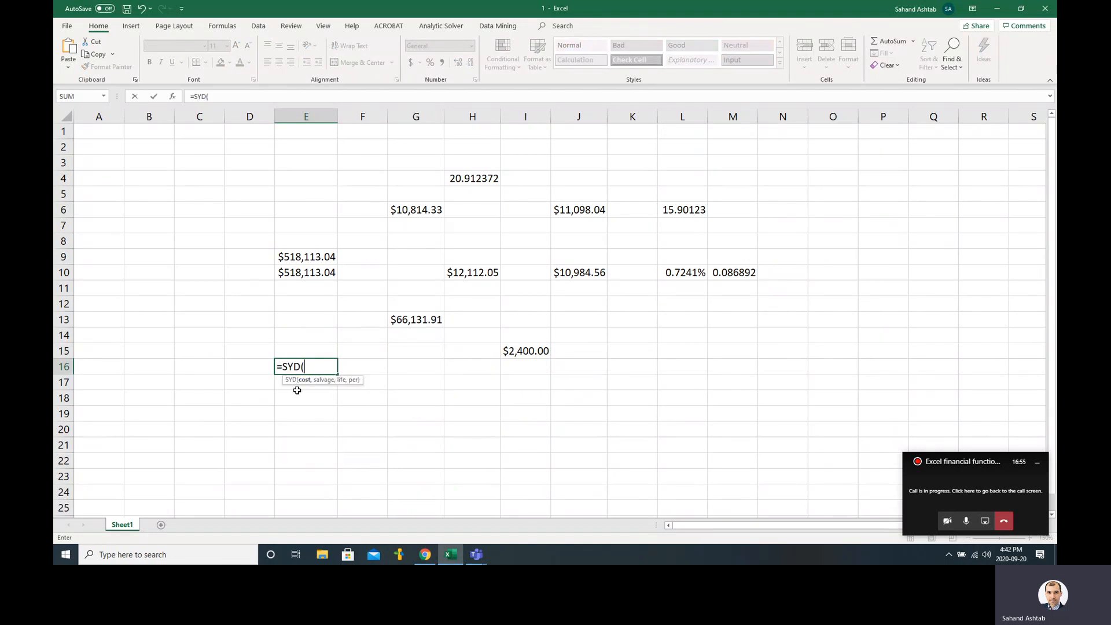
pyautogui.write('15000,3000')
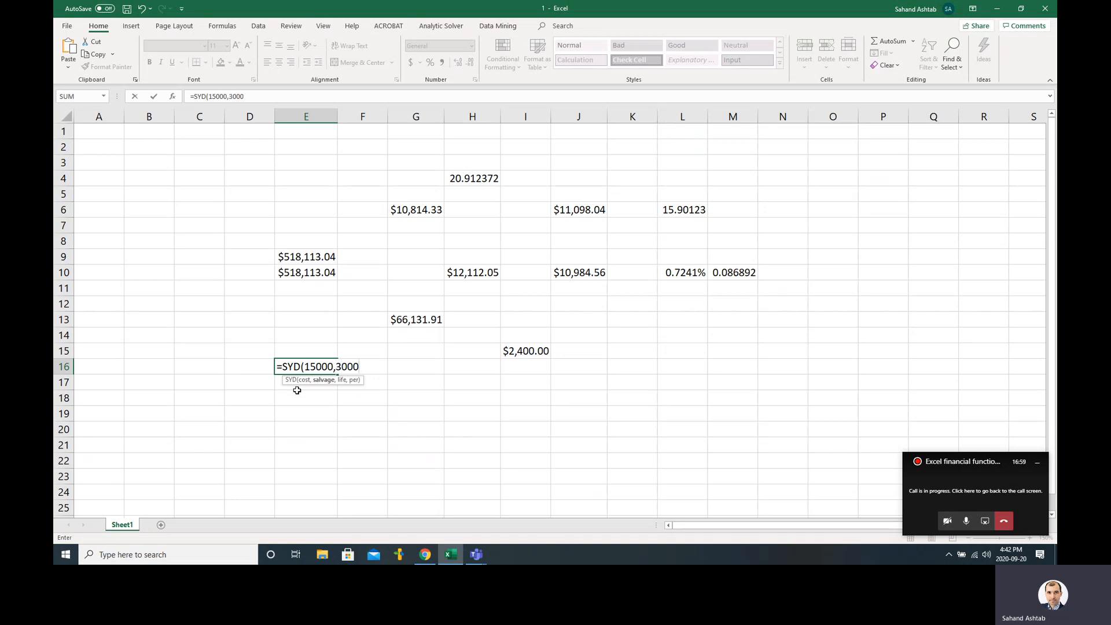
pyautogui.write(',5')
pyautogui.write(',')
pyautogui.write('1)')
pyautogui.press('Return')
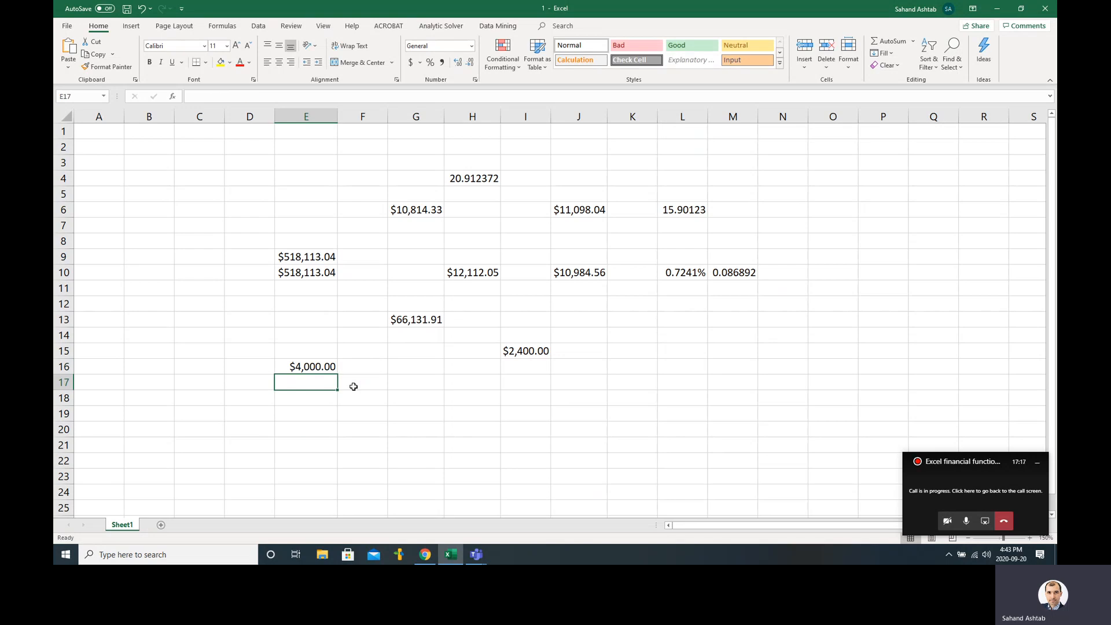
# Enter =SYD(15000,3000,5,2) in cell E17 to calculate the second year's depreciation.
pyautogui.write('=')
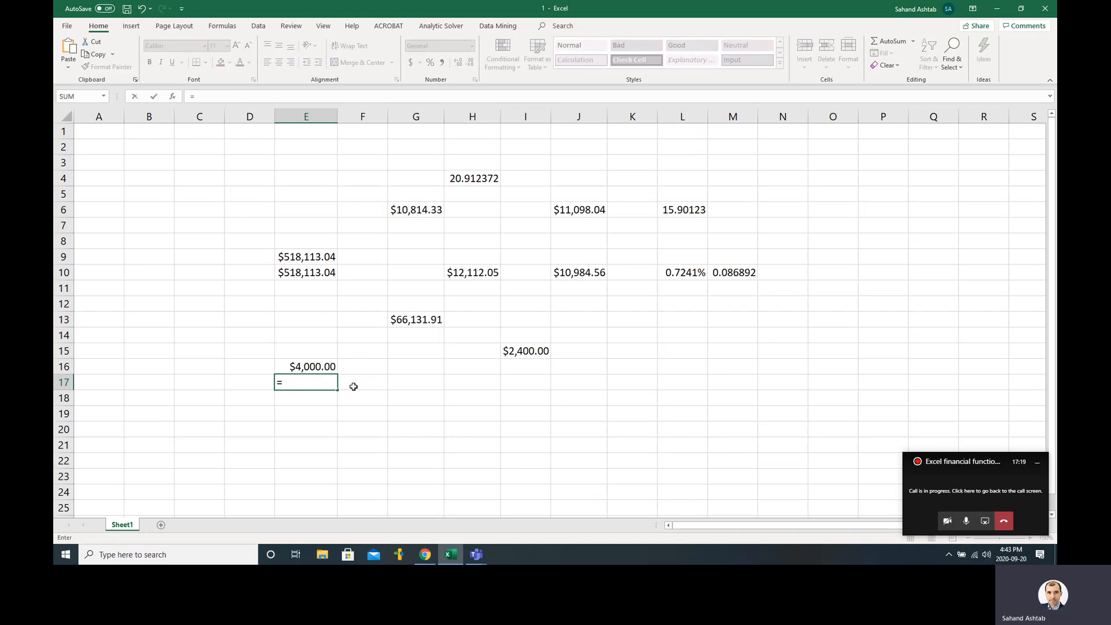
pyautogui.write('syd')
pyautogui.doubleClick(302, 396)
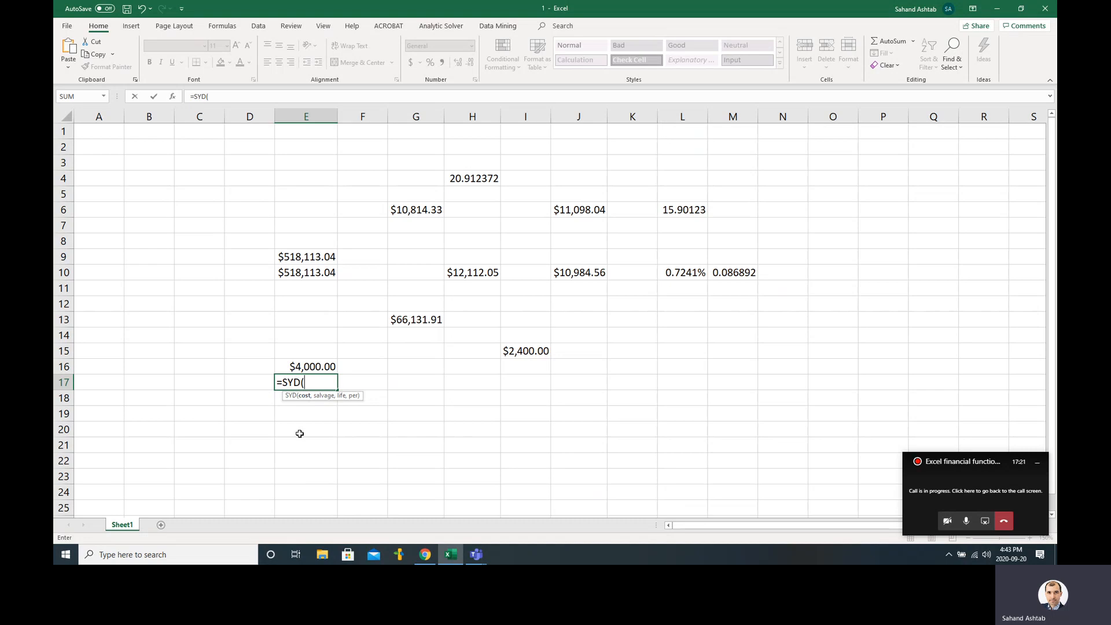
pyautogui.write('15000,3000,5,2')
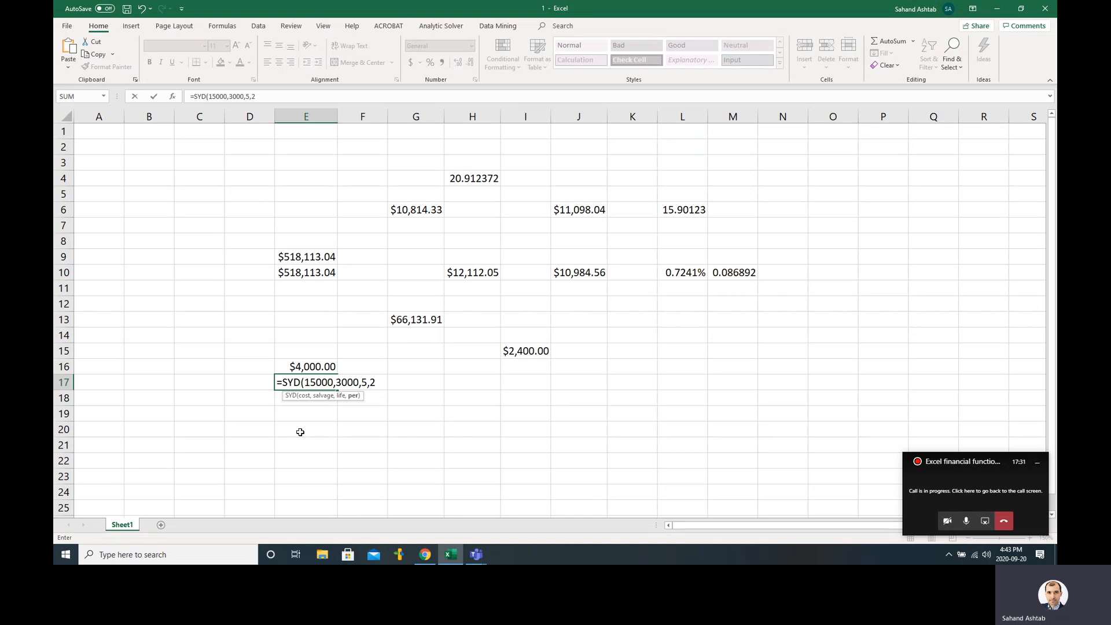
pyautogui.write(')')
pyautogui.press('Return')
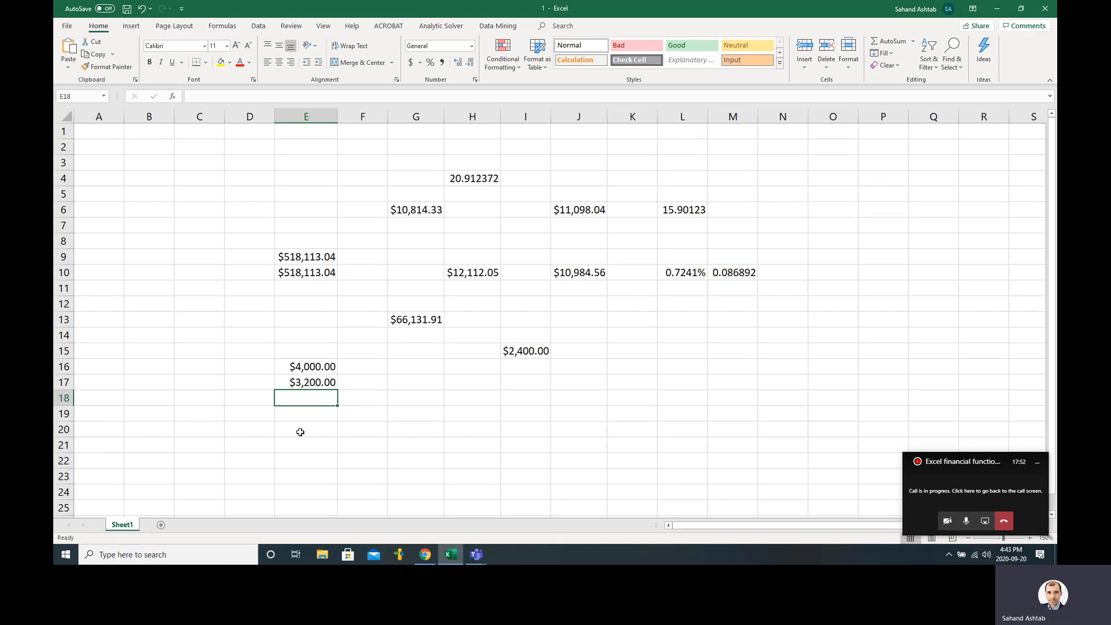
# Add the heading Year in L15 and list years 1 to 5 in cells L16 to L20.
pyautogui.click(680, 349)
pyautogui.write('Year')
pyautogui.click(683, 366)
pyautogui.write('1')
pyautogui.press('Return')
pyautogui.write('2')
pyautogui.press('Return')
pyautogui.write('3')
pyautogui.press('Return')
pyautogui.write('4')
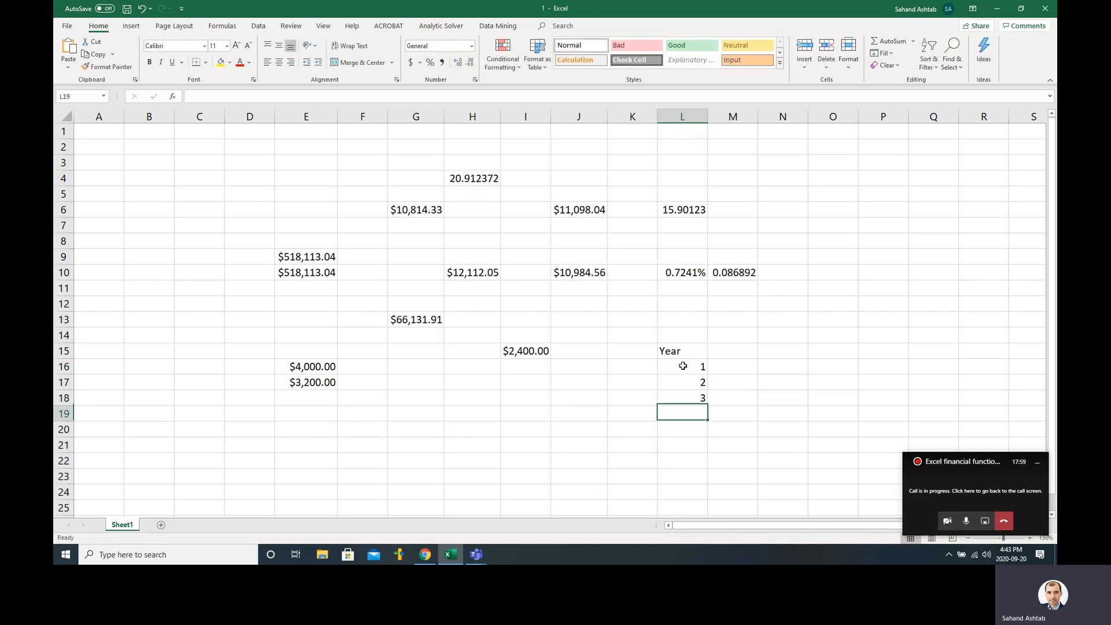
pyautogui.press('Return')
pyautogui.write('5')
pyautogui.click(763, 380)
# Centre the Year heading and the year numbers in L15:L20.
pyautogui.moveTo(679, 351); pyautogui.dragTo(712, 441)
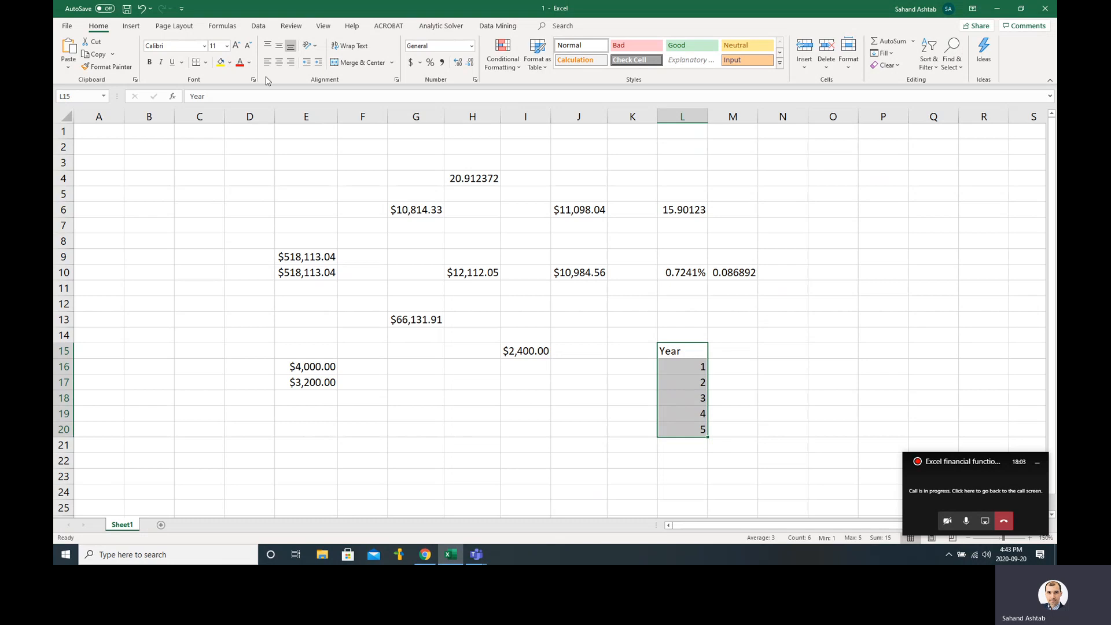
pyautogui.click(280, 62)
pyautogui.click(749, 378)
pyautogui.click(736, 353)
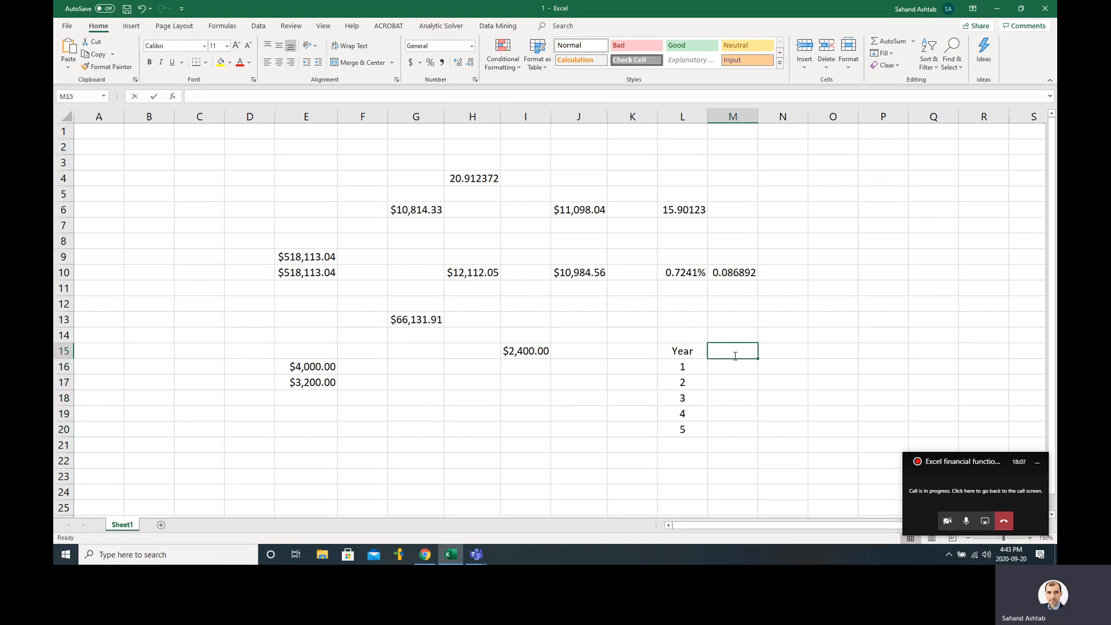
pyautogui.write('Depreciatiom')
pyautogui.click(740, 409)
# Make Dep the only text in heading cell M15 and centre it.
pyautogui.click(750, 353)
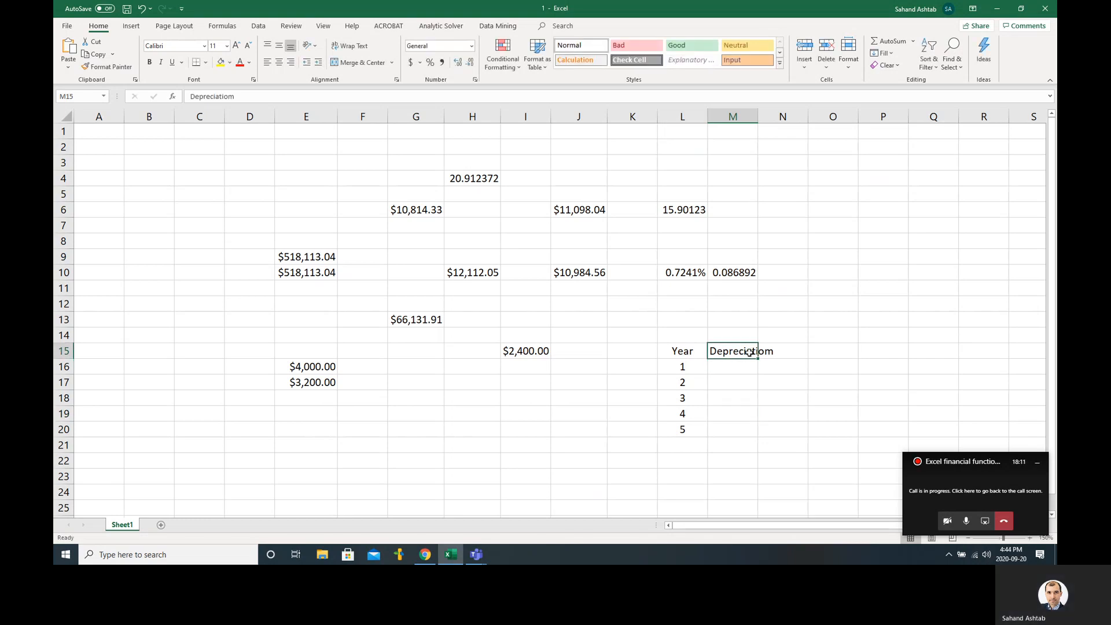
pyautogui.press('Delete')
pyautogui.write('Dep')
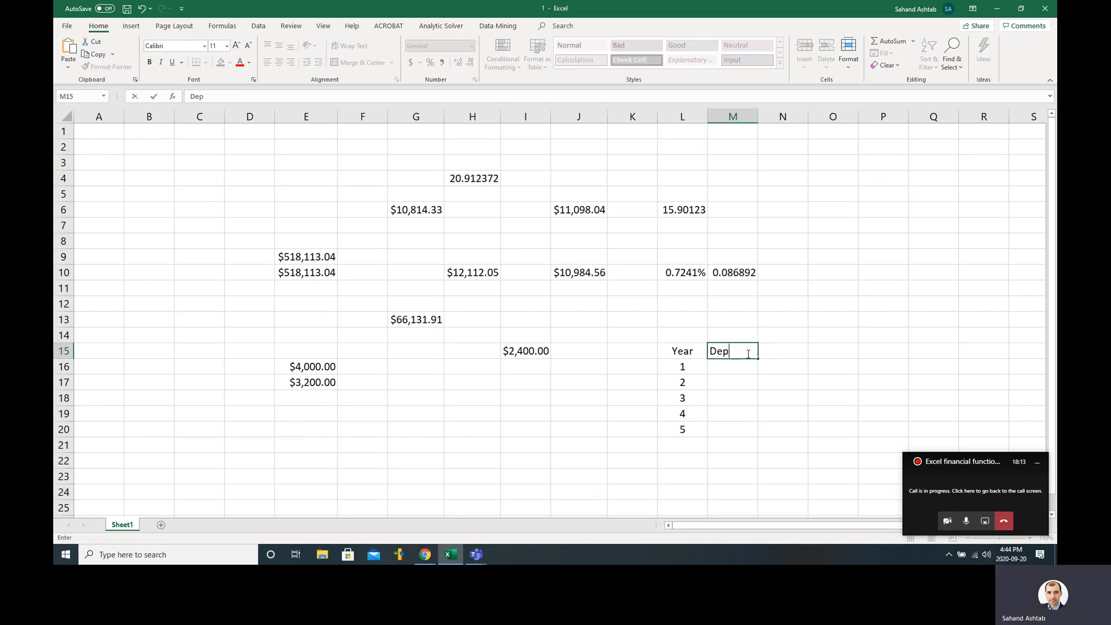
pyautogui.moveTo(732, 399); pyautogui.dragTo(733, 382)
pyautogui.click(729, 356)
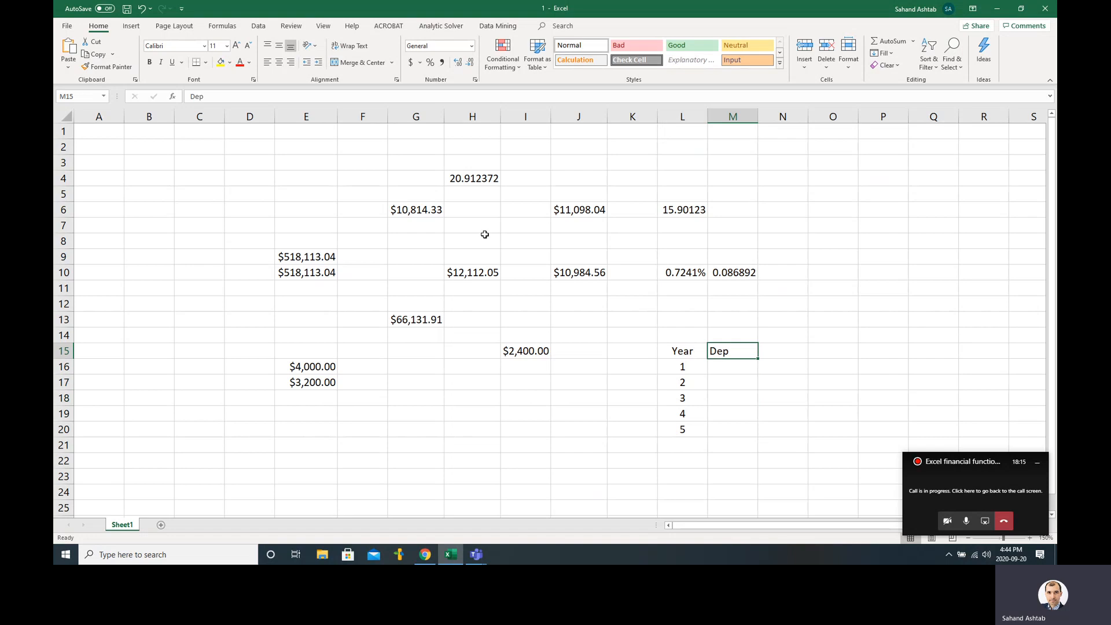
pyautogui.click(278, 69)
# Enter =SYD(15000,3000,5,L16) in M16, taking the period from the Year column.
pyautogui.click(721, 368)
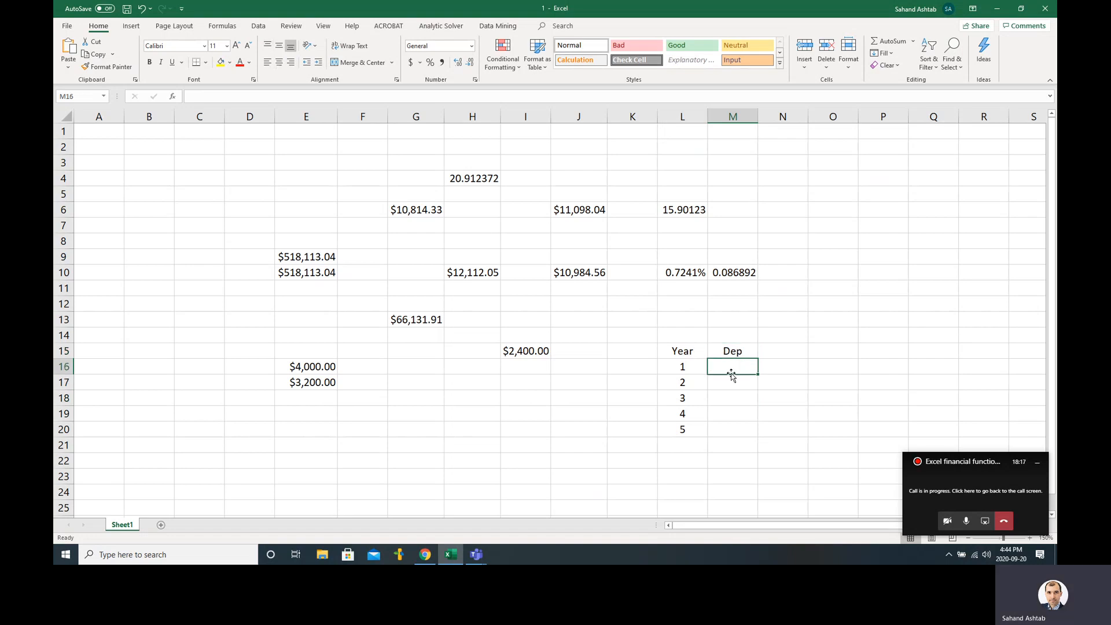
pyautogui.write('=')
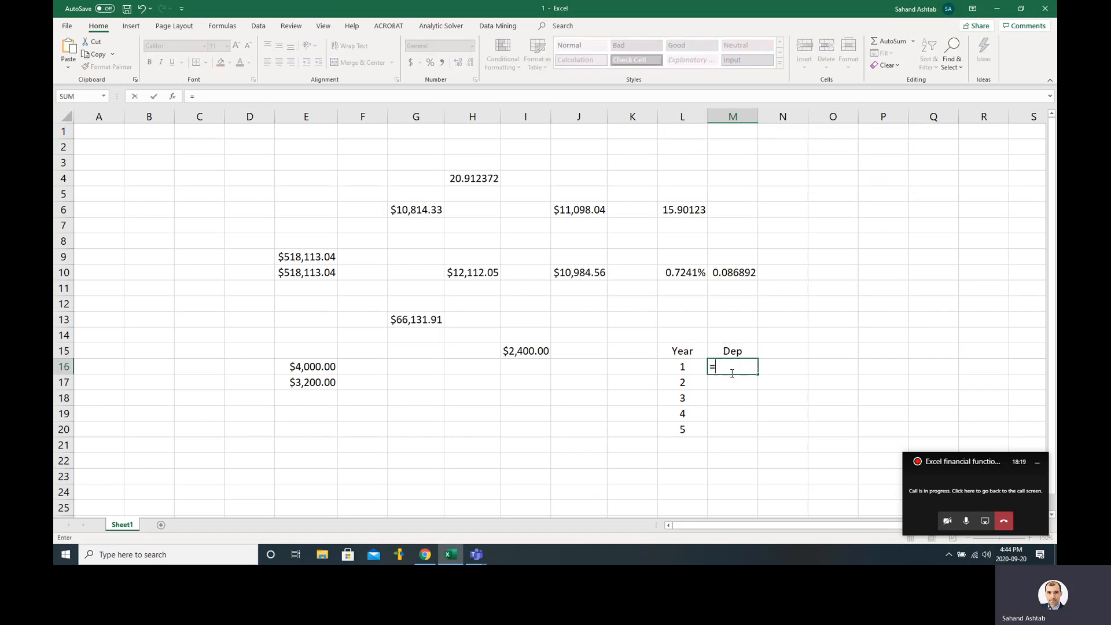
pyautogui.write('SYD(')
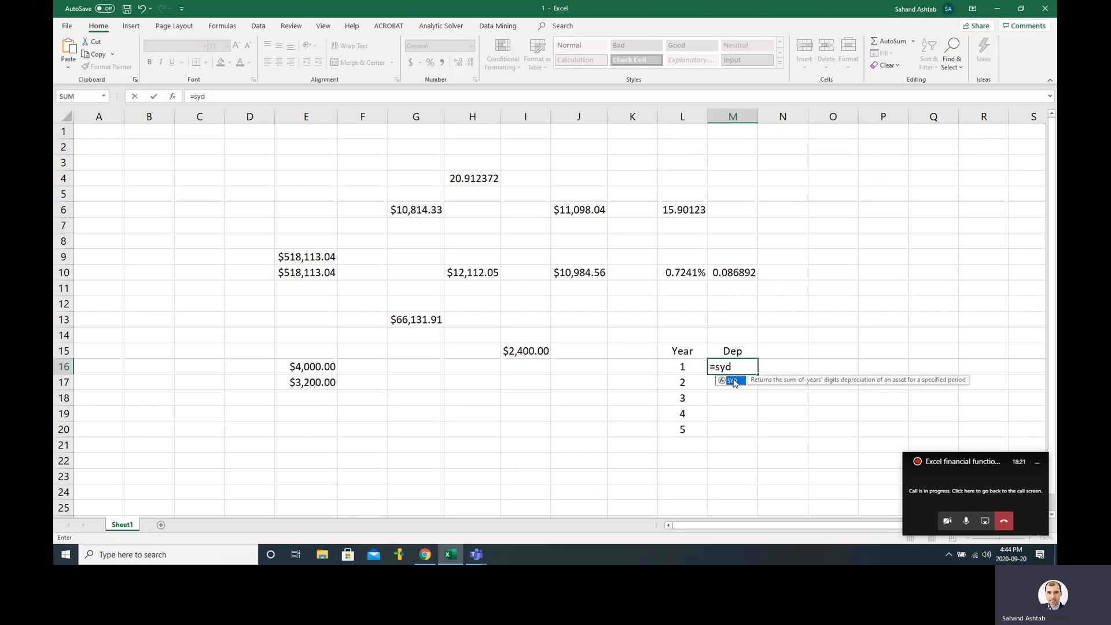
pyautogui.write('1')
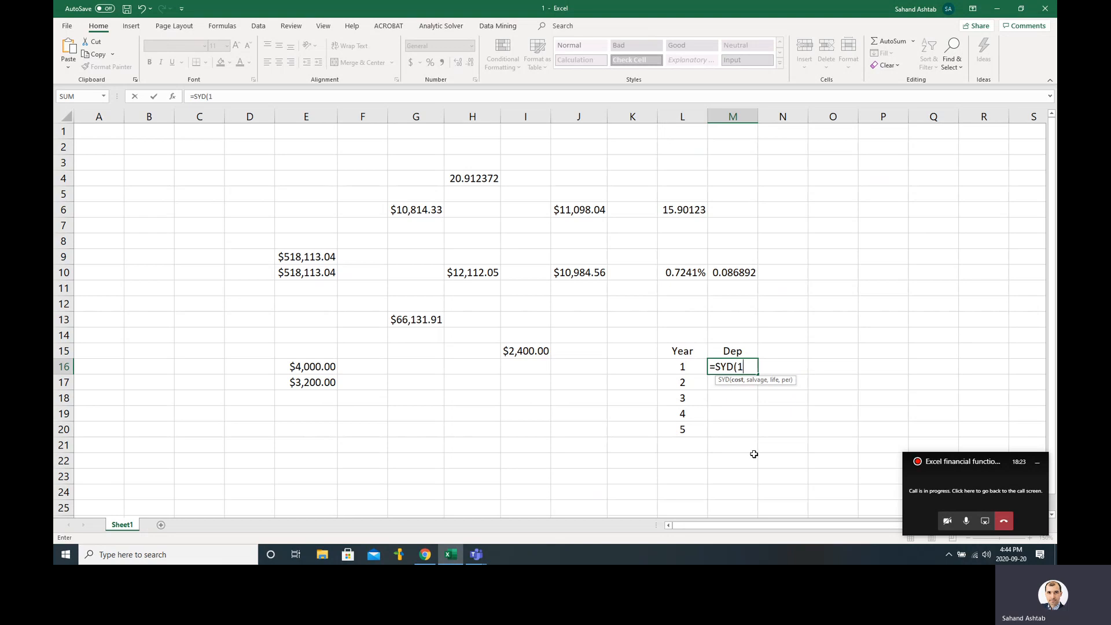
pyautogui.write('5000')
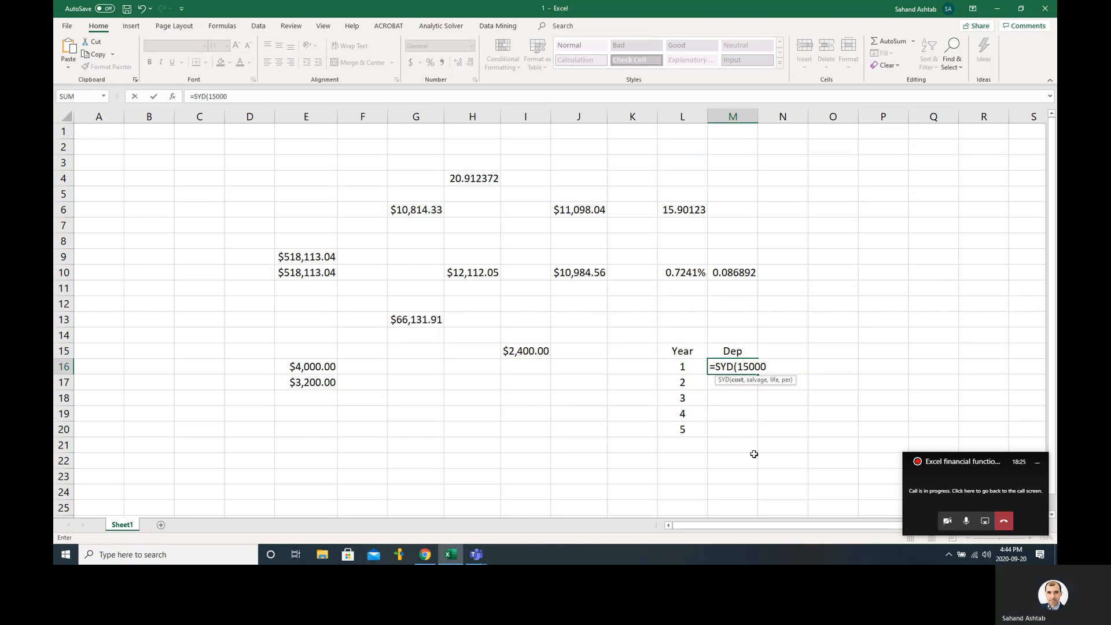
pyautogui.write(',3000,5,')
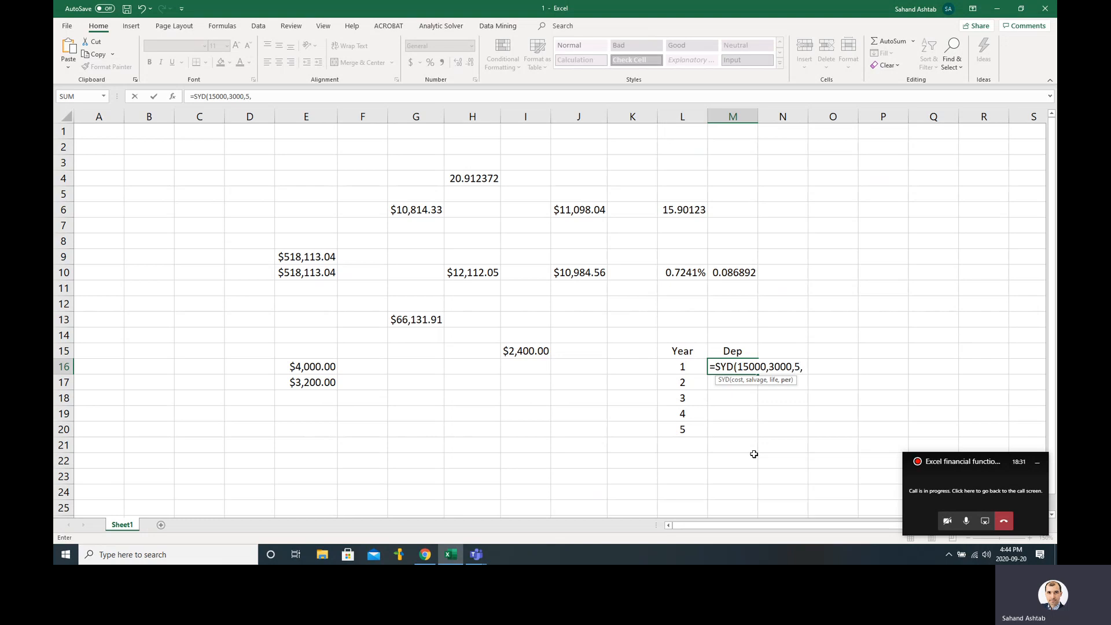
pyautogui.click(682, 368)
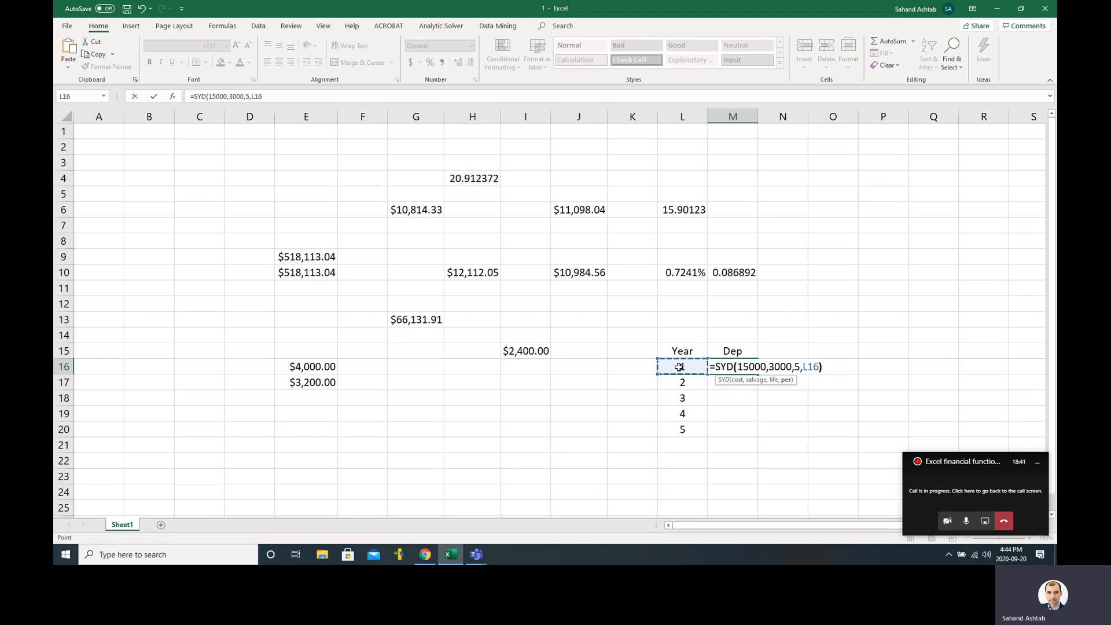
pyautogui.write(')')
pyautogui.press('Return')
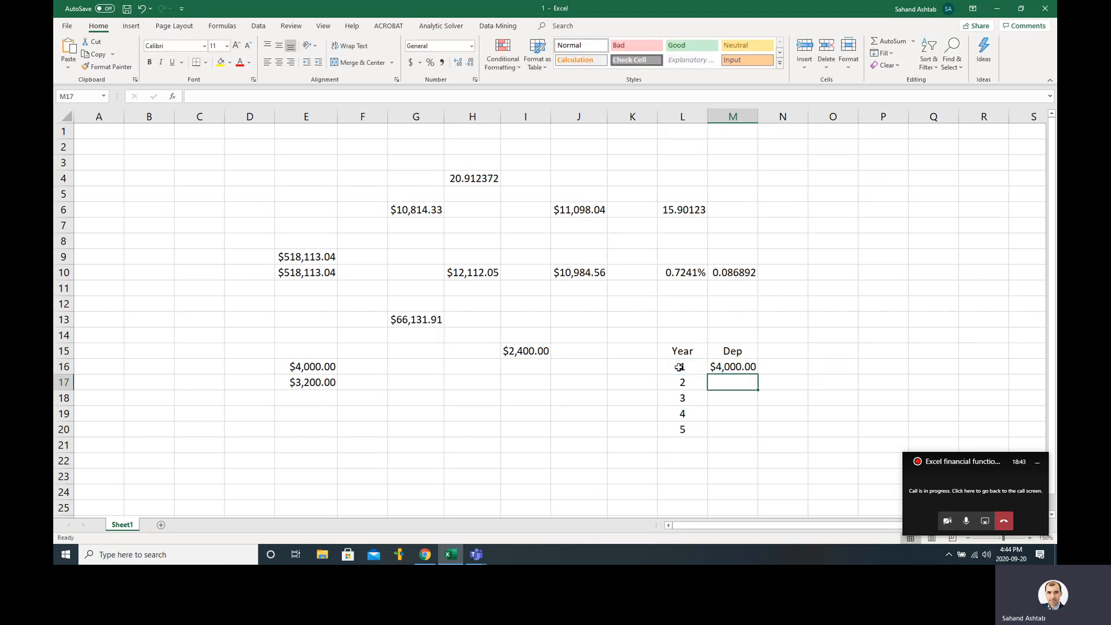
# Fill the SYD formula from M16 down to M20 for all five years.
pyautogui.click(731, 366)
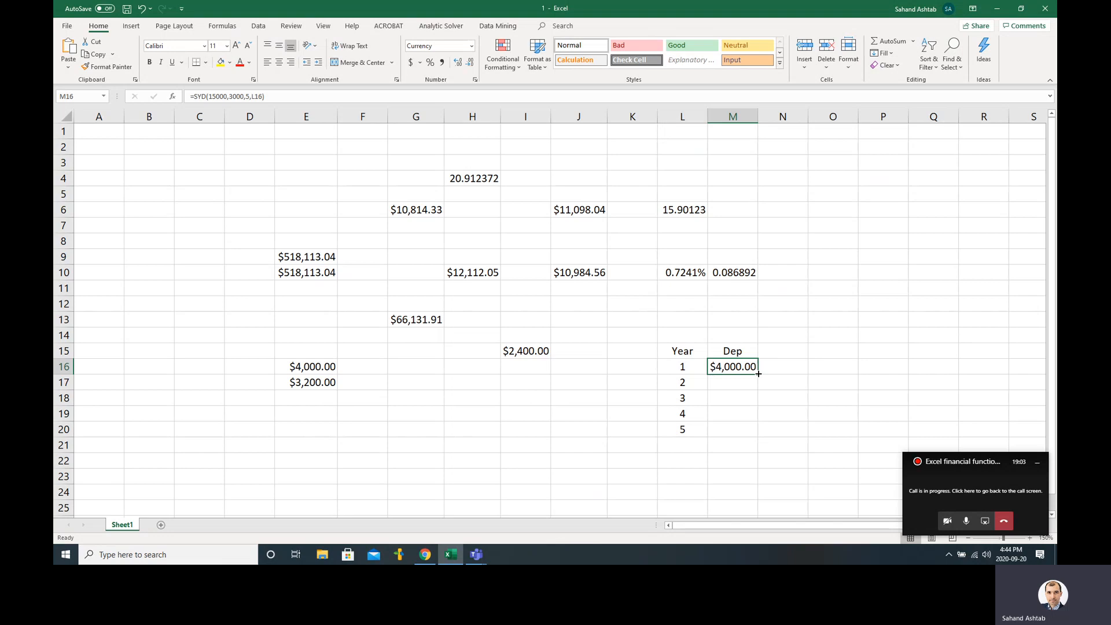
pyautogui.moveTo(758, 373); pyautogui.dragTo(758, 374)
pyautogui.moveTo(759, 374); pyautogui.dragTo(756, 440)
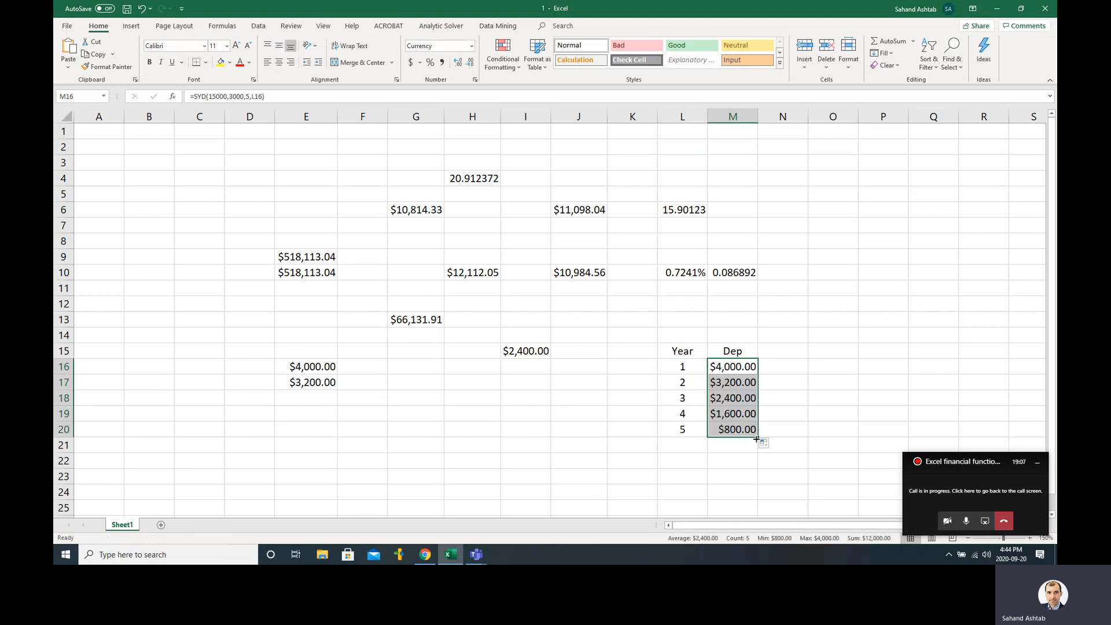
pyautogui.click(605, 446)
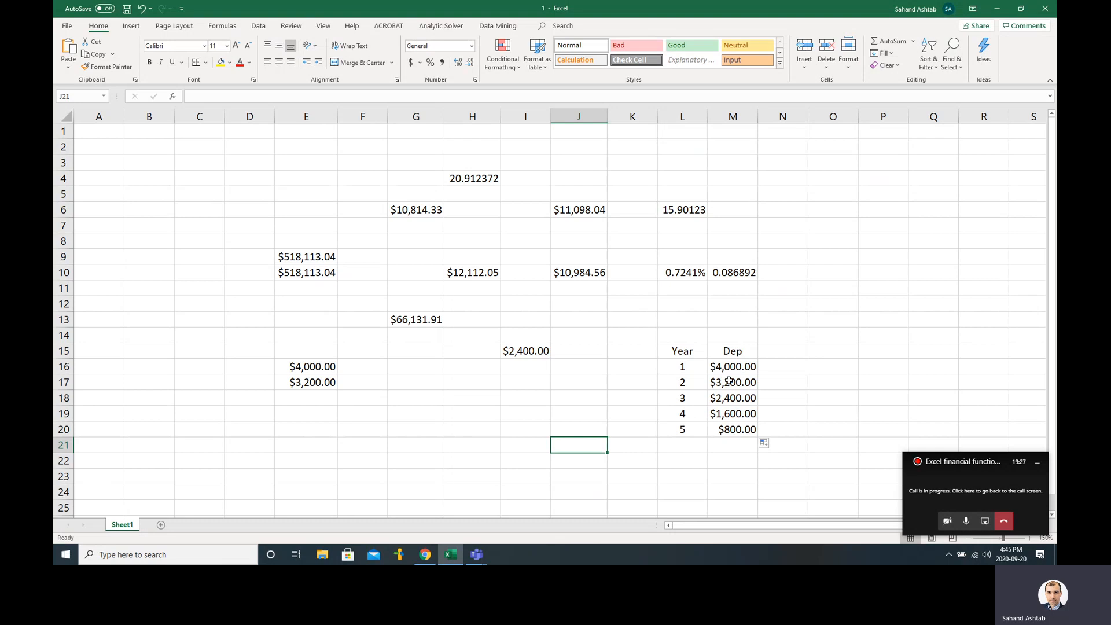
# Check the sum of the yearly depreciation in M16:M20, moving the call window aside, and switch back to the Chrome slides.
pyautogui.moveTo(727, 368); pyautogui.dragTo(733, 427)
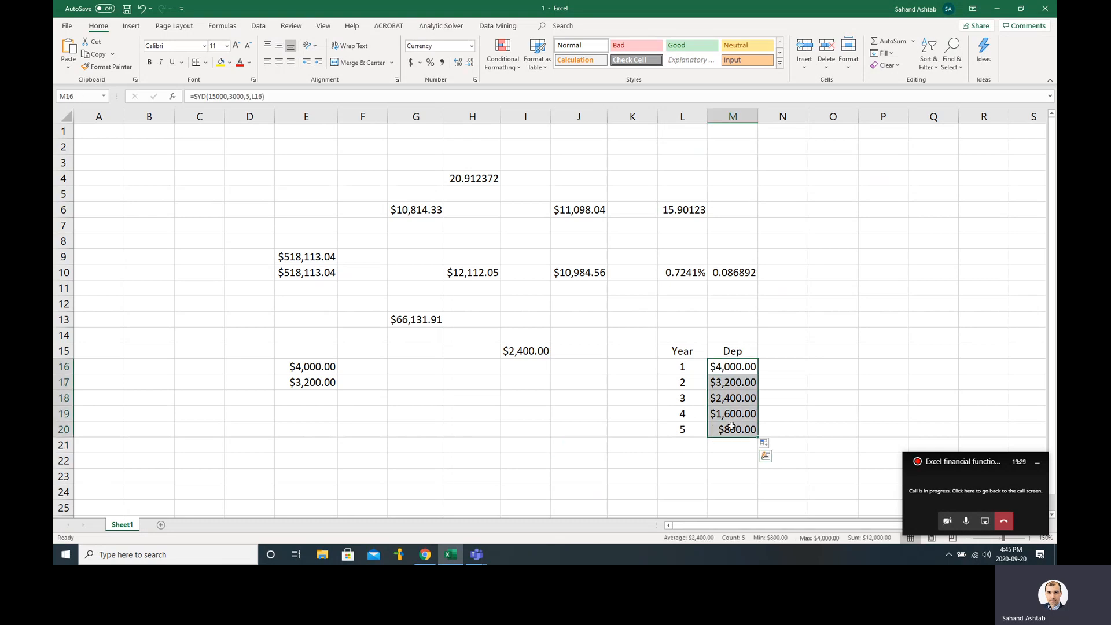
pyautogui.moveTo(988, 474); pyautogui.dragTo(988, 418)
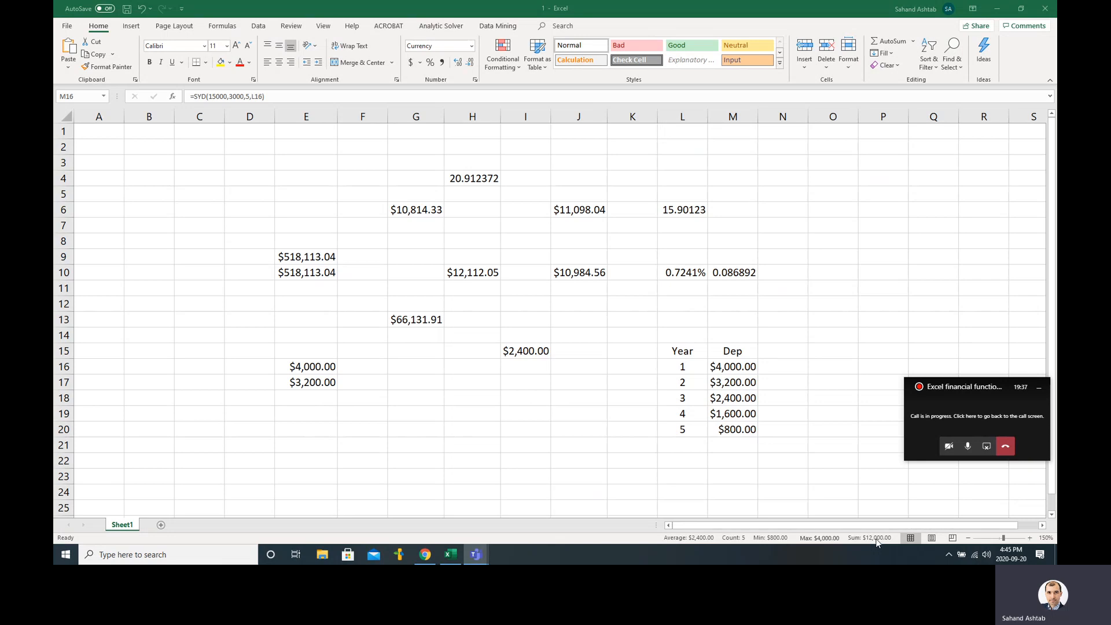
pyautogui.click(833, 458)
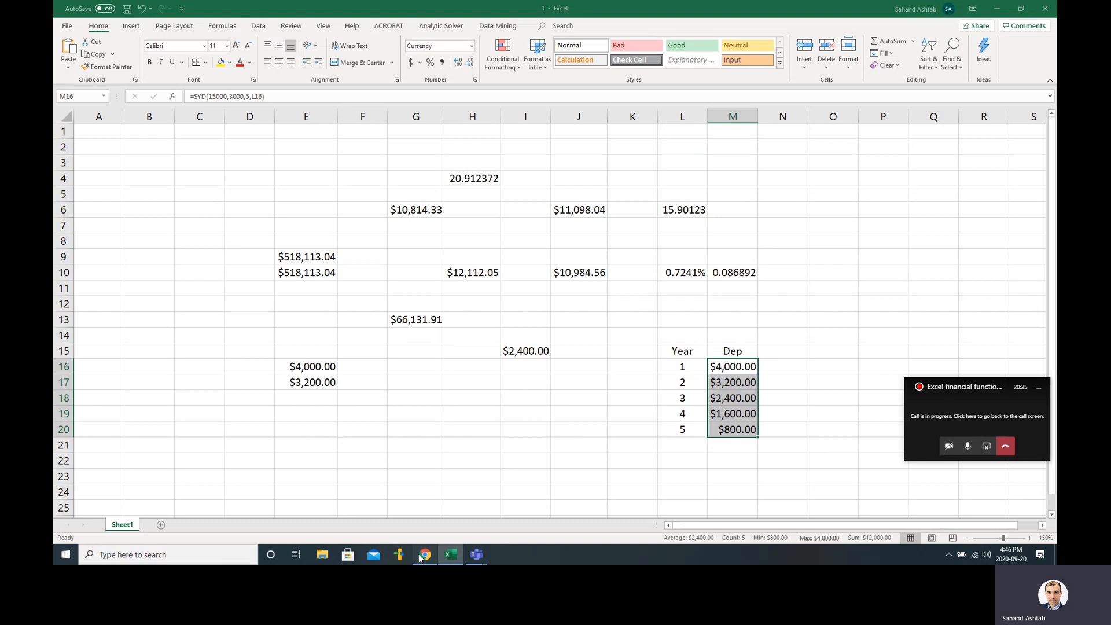
pyautogui.click(424, 556)
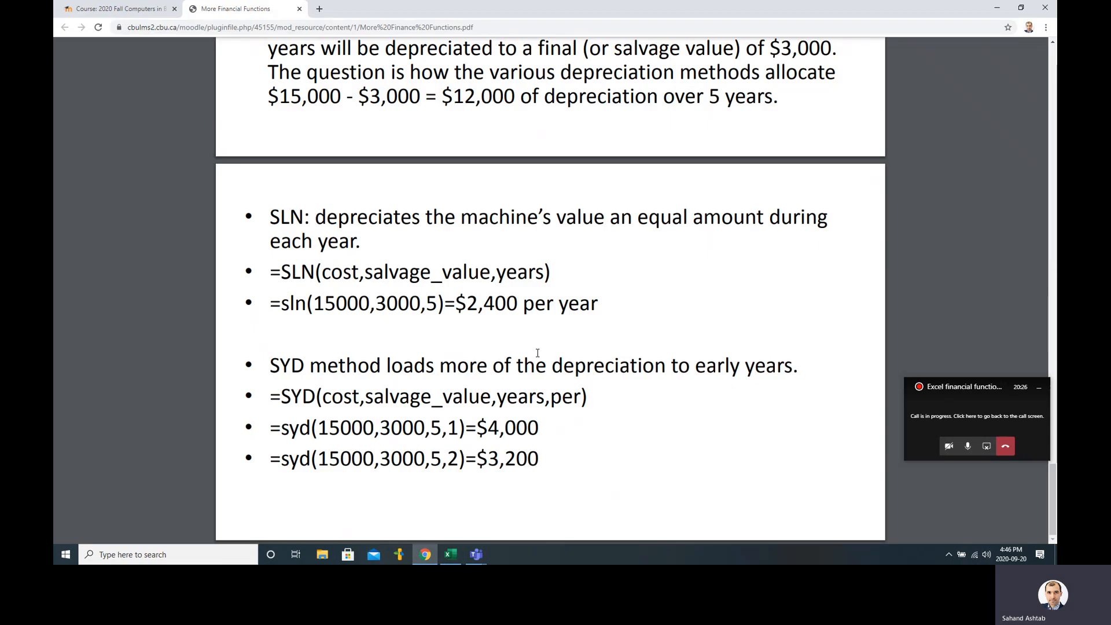